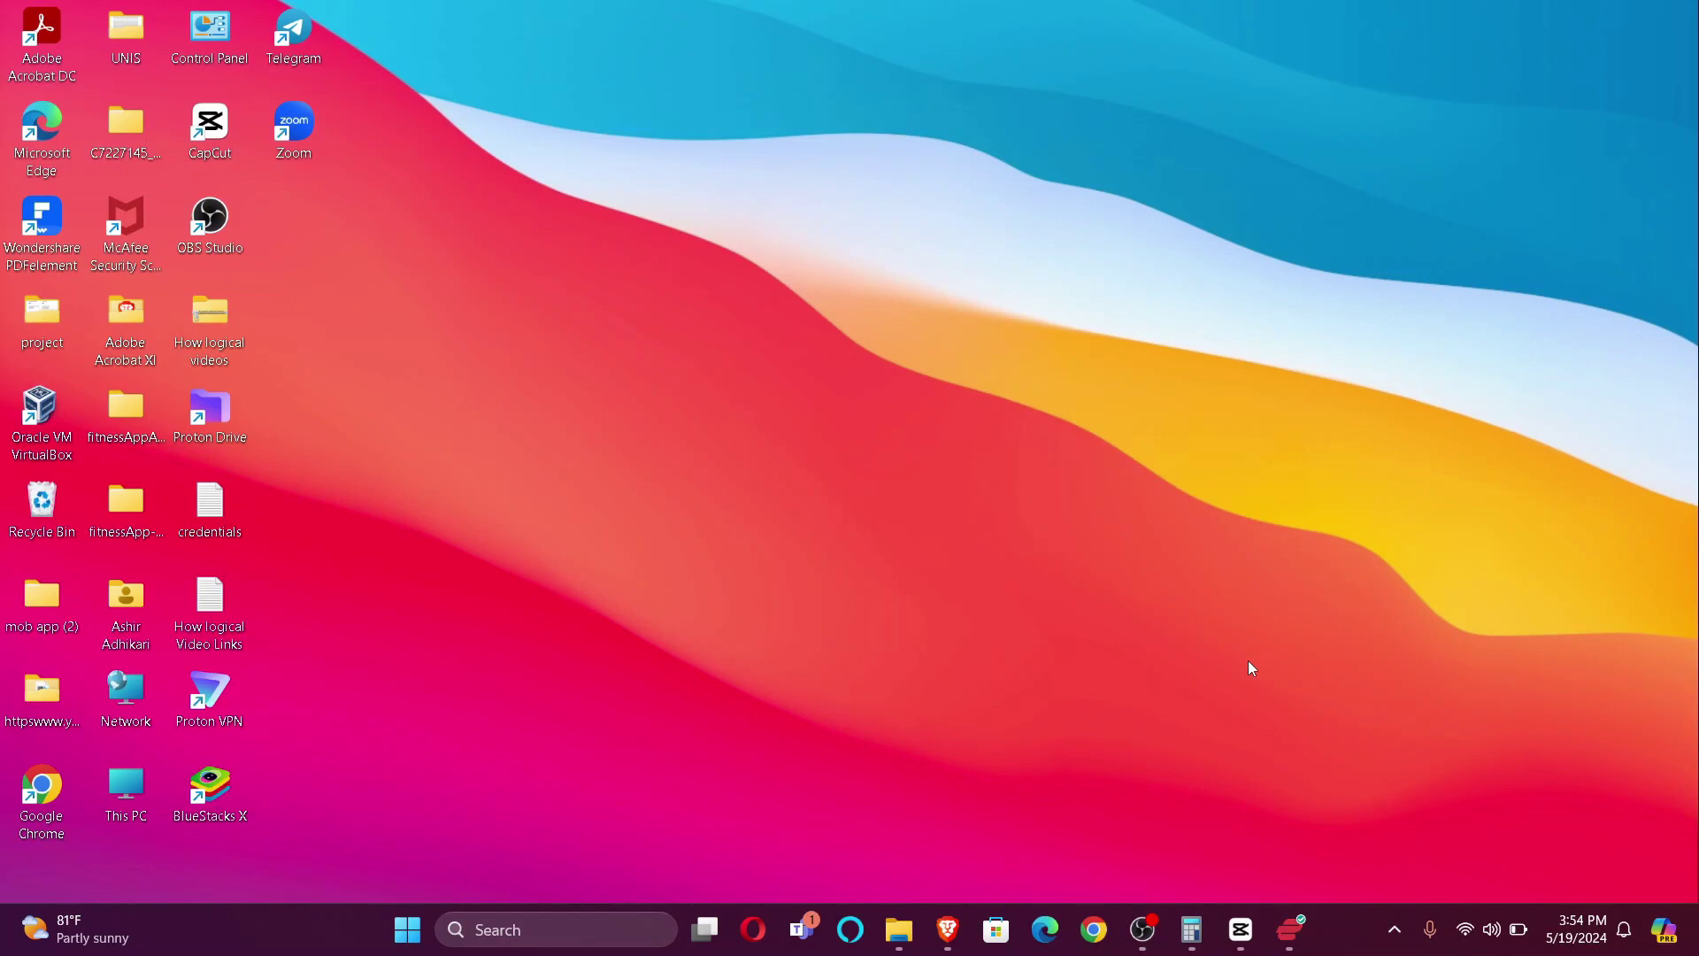
Step: Search the web for "marcus bank log in" from the Brave address bar
click(947, 930)
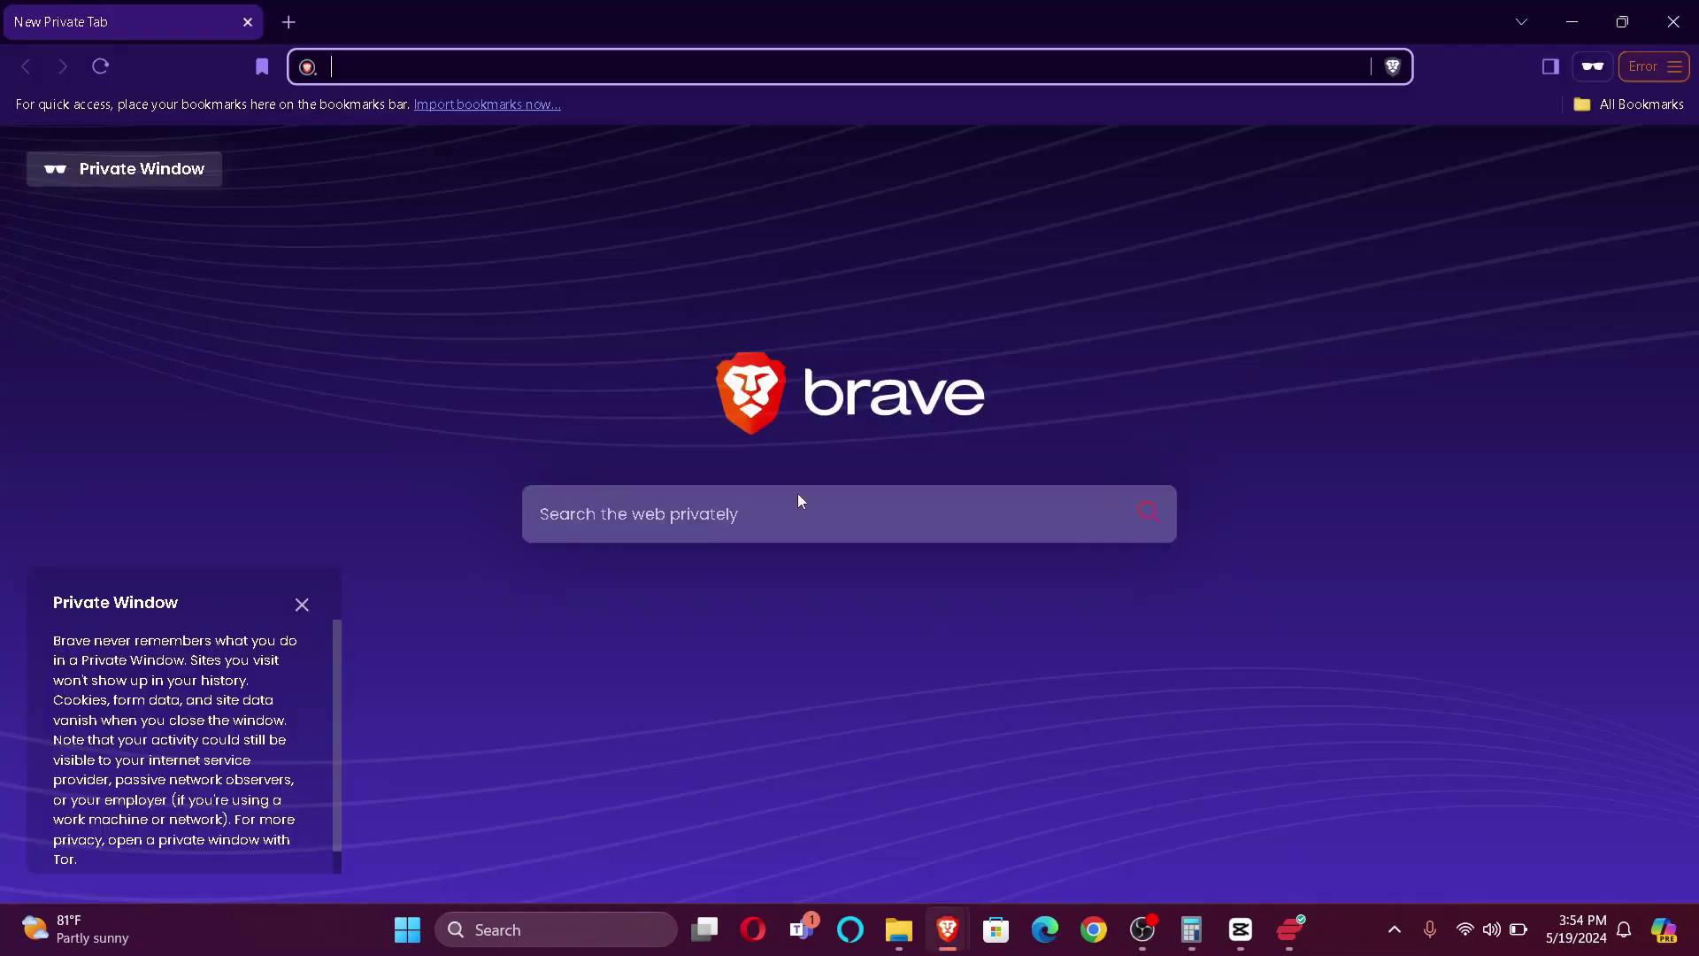
text(marcus bank log in)
key(Return)
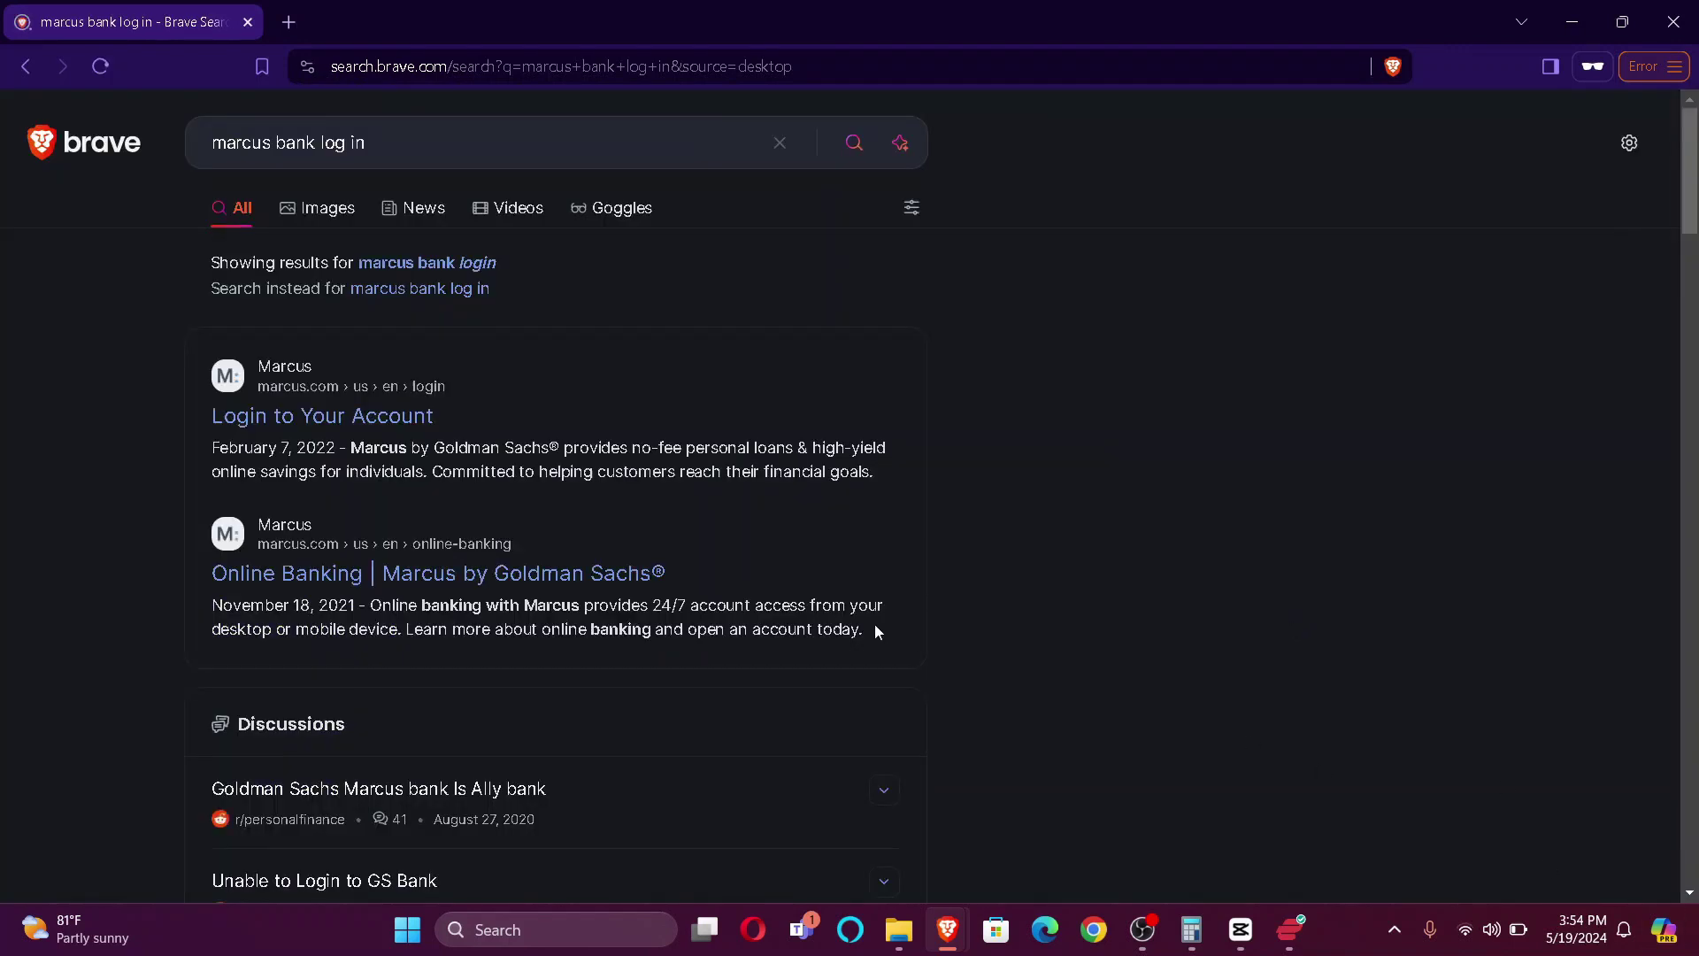
Step: Open the Marcus "Login to Your Account" result from the search listing
click(447, 413)
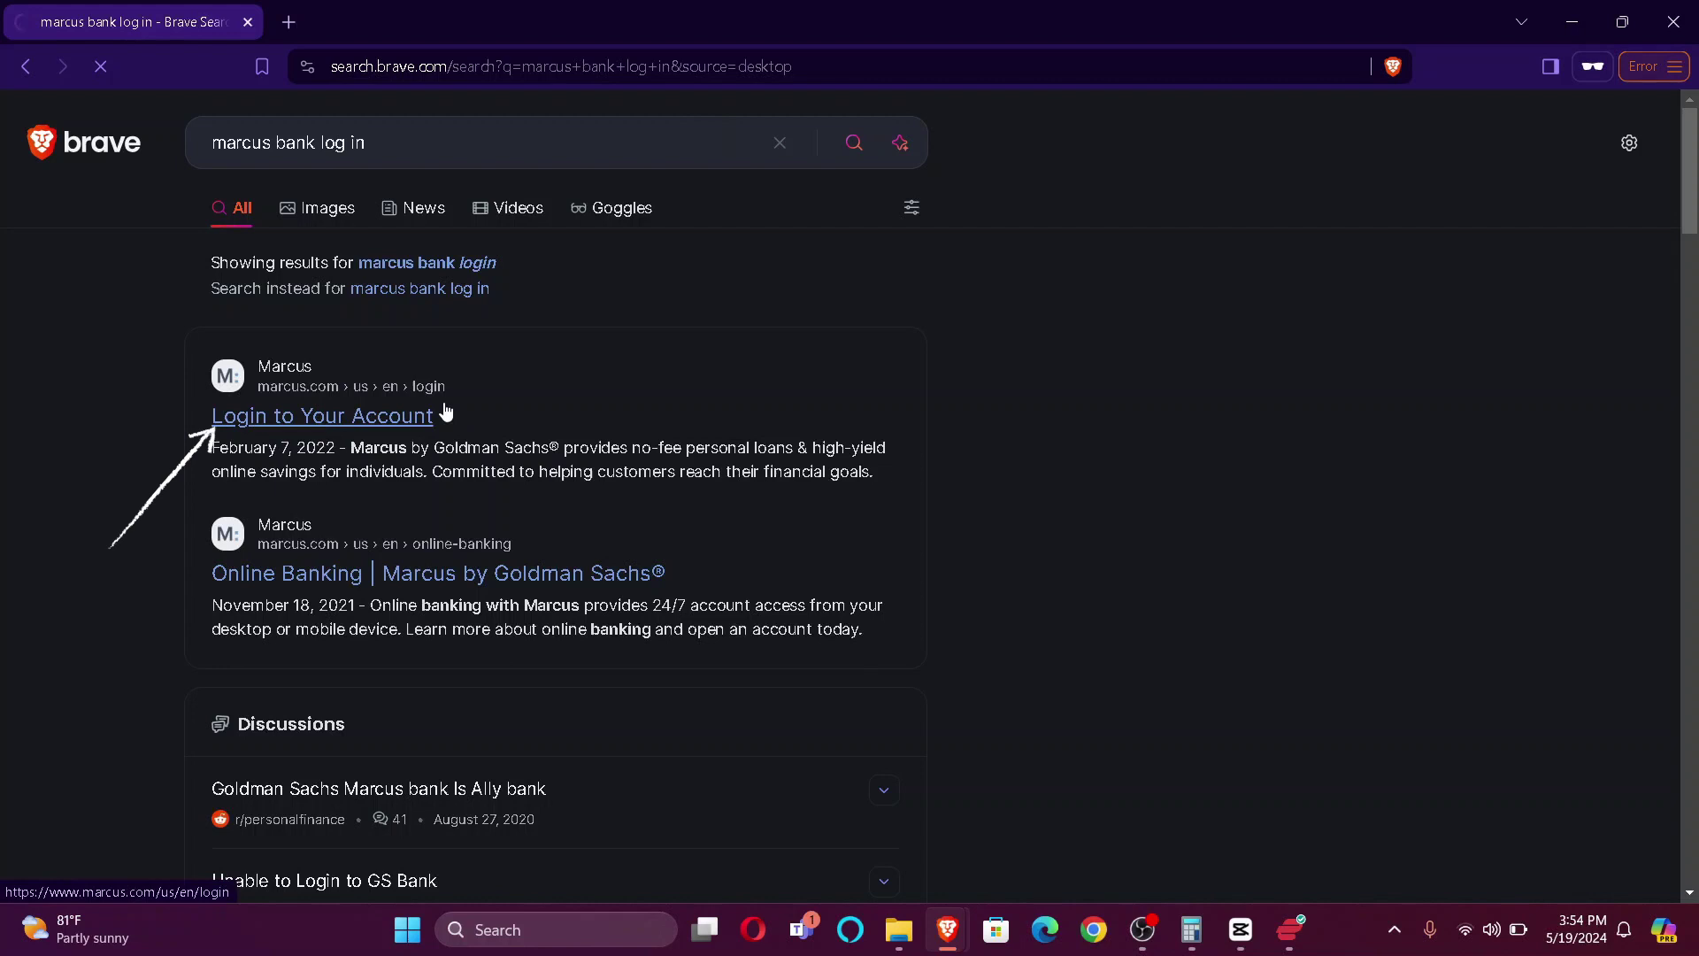